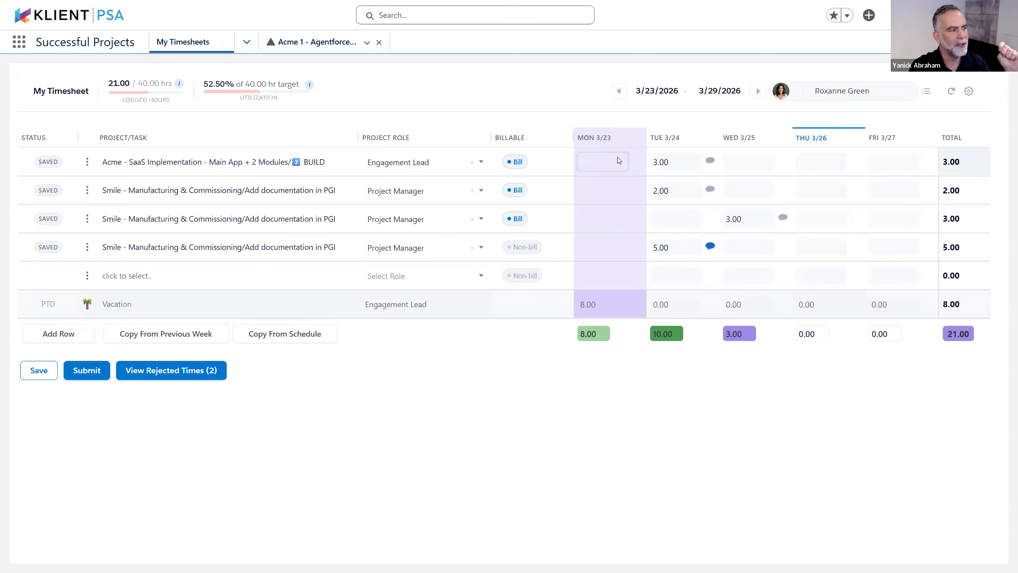
left_click(177, 301)
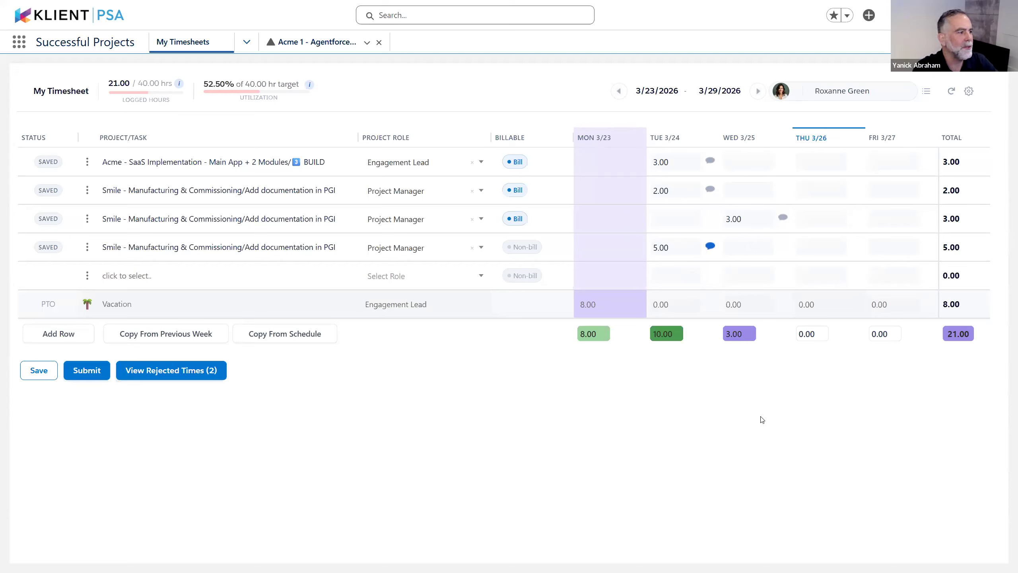
left_click(968, 90)
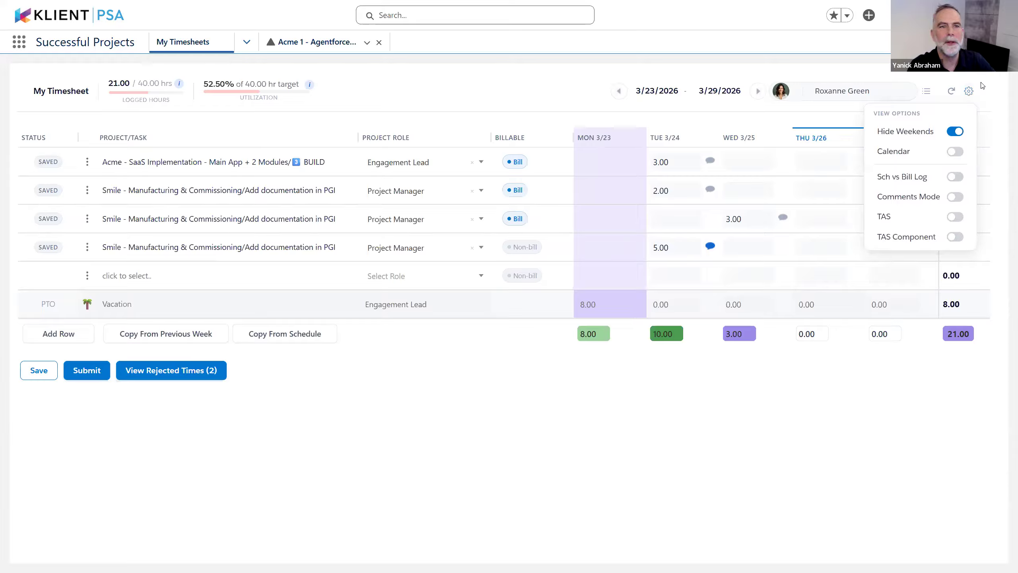
left_click(975, 93)
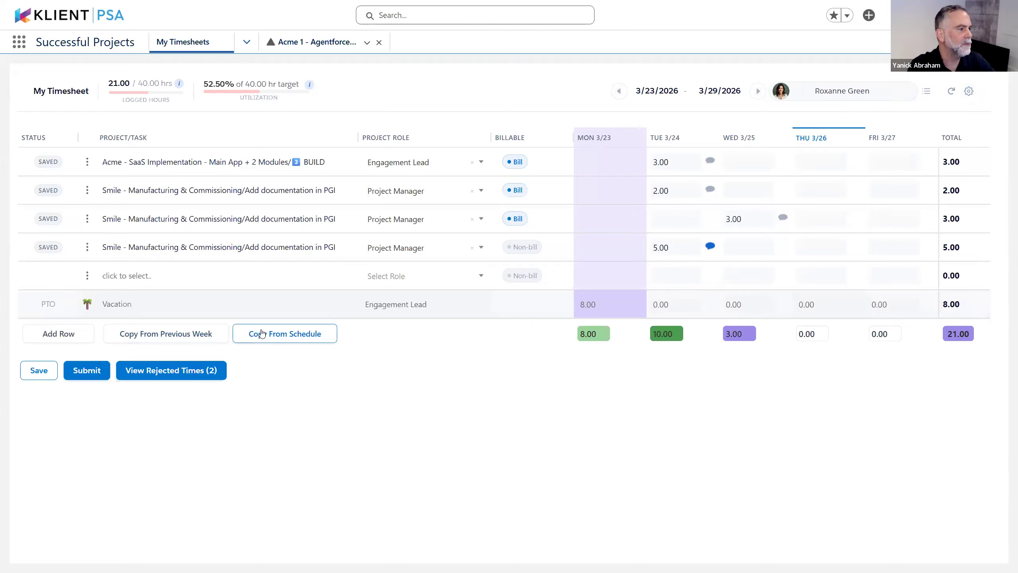
Step: Copy the scheduled assignments into the timesheet and reload it, discarding the unsaved rows
left_click(291, 334)
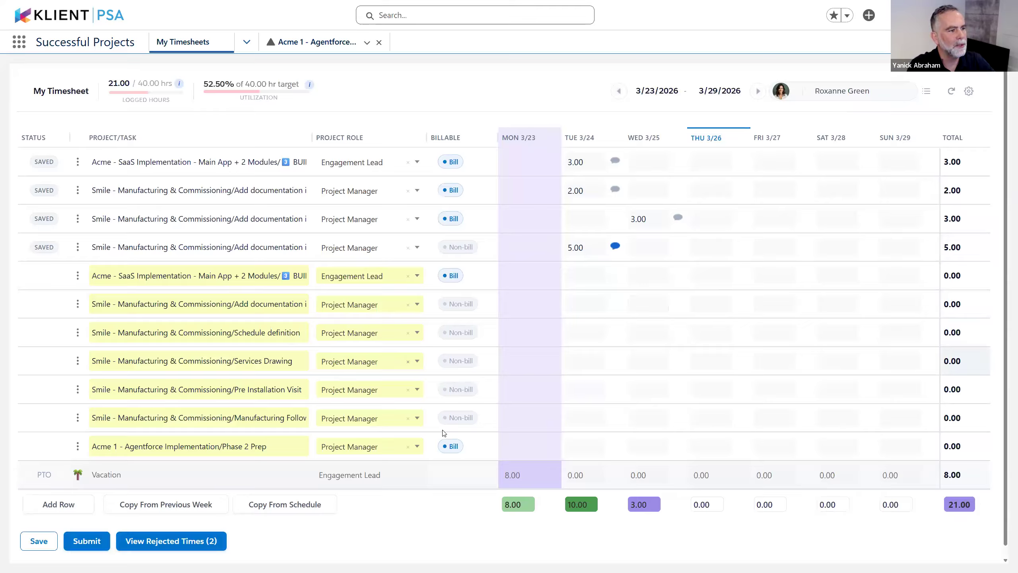
left_click(953, 95)
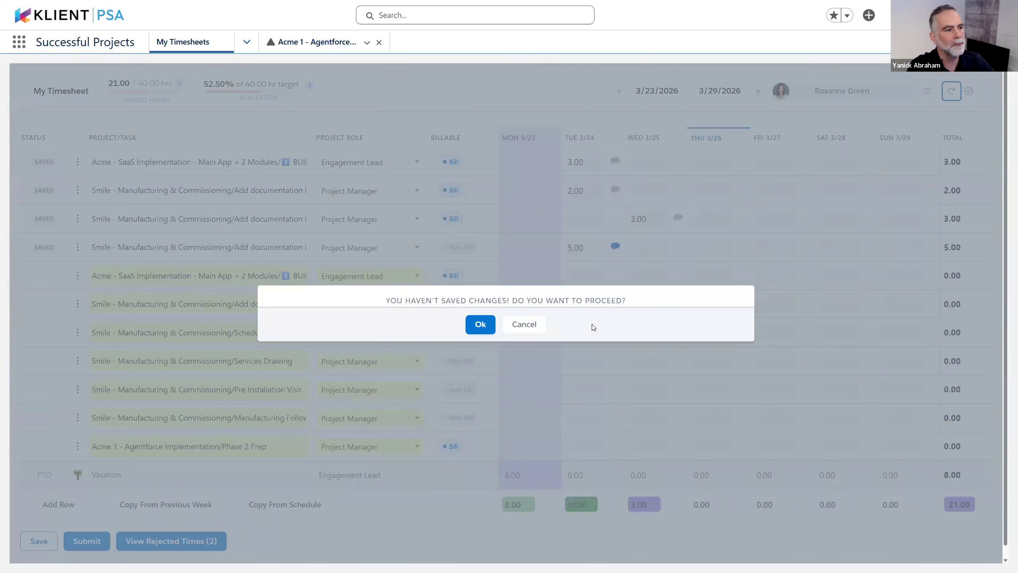
left_click(481, 325)
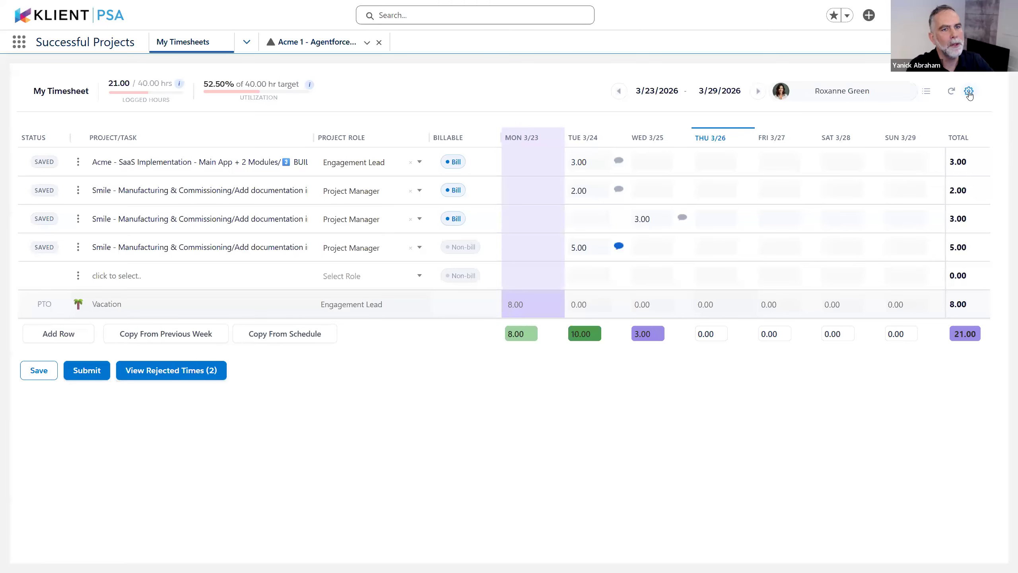
Step: Switch the timesheet to Comments Mode and add a row for the Acme 1 - Agentforce Implementation project's Phase 2 Prep task
left_click(969, 92)
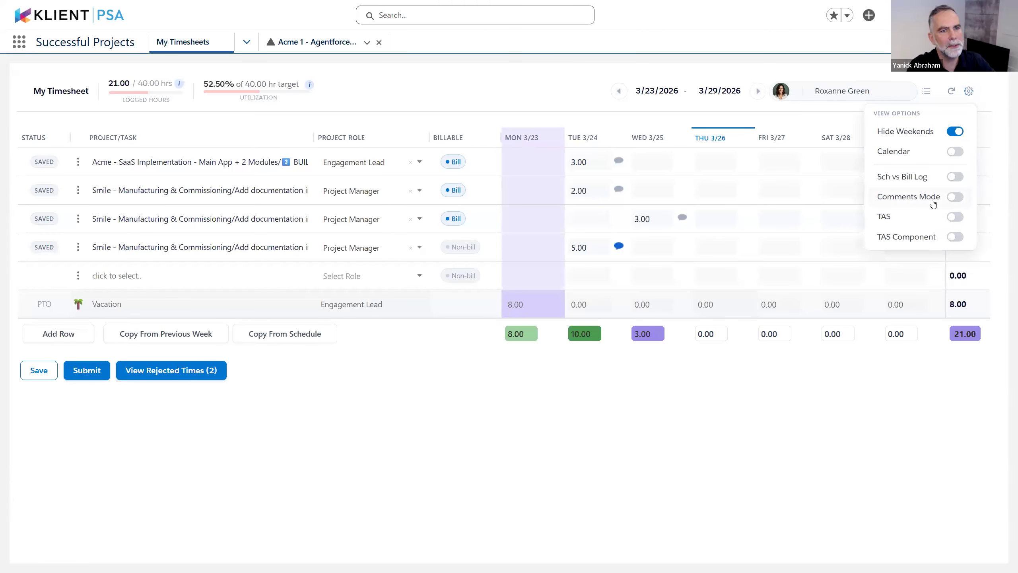
left_click(934, 200)
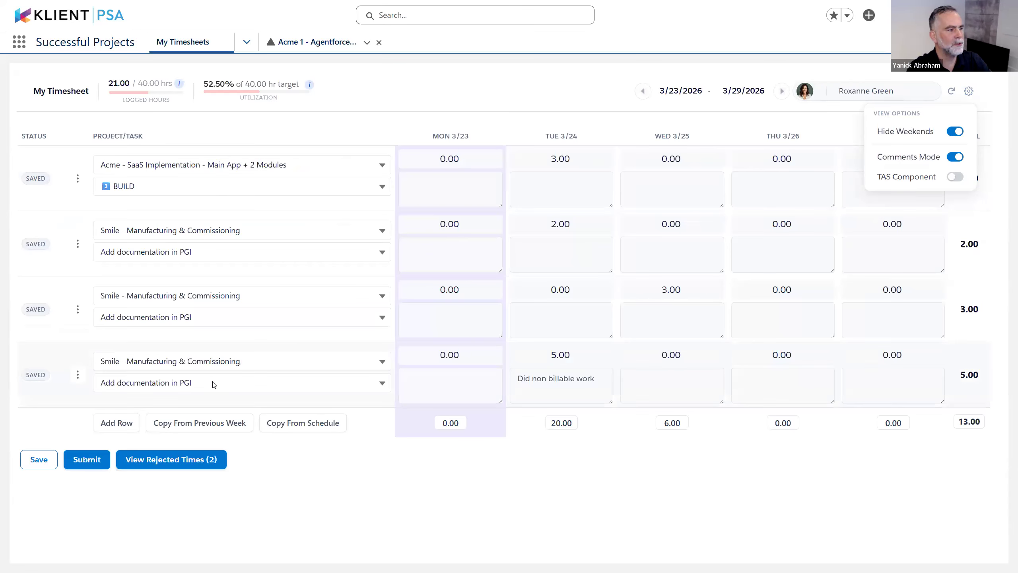
left_click(127, 423)
left_click(211, 427)
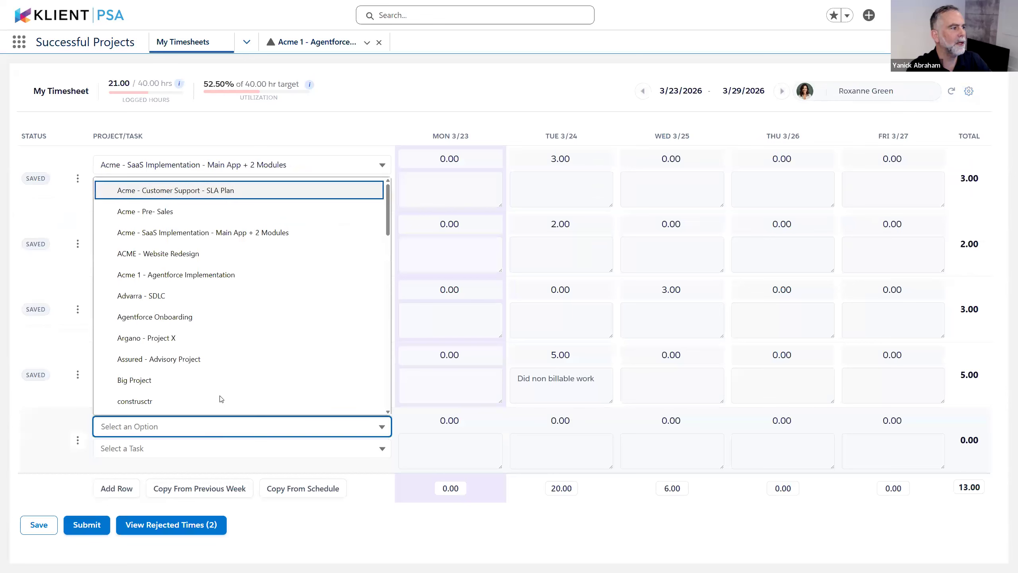
left_click(269, 276)
left_click(239, 448)
scroll(245, 323, "down", 6)
left_click(227, 317)
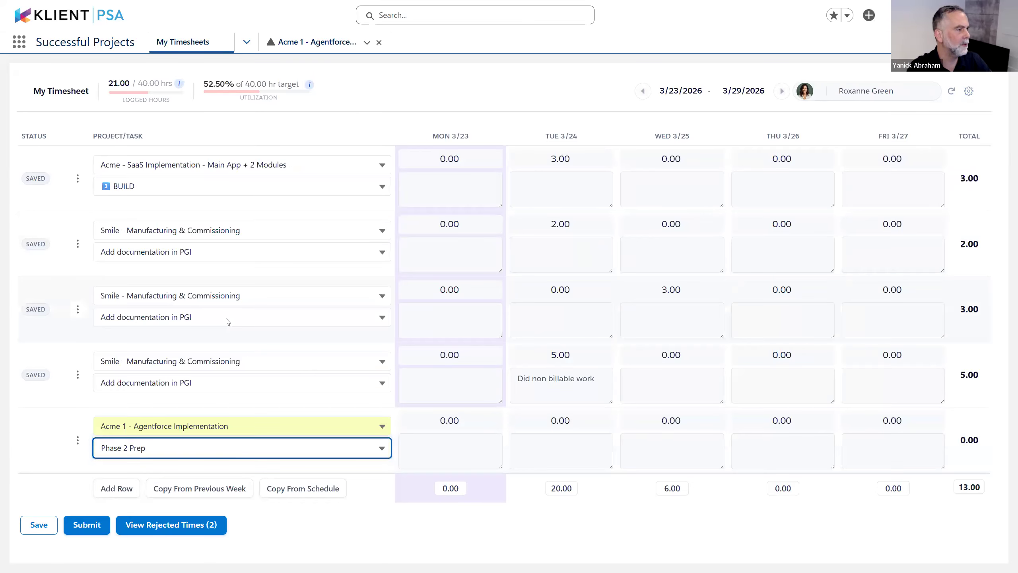
Step: Log 2 hours on Monday 3/23 in the new Phase 2 Prep row with the comment "prep" and save the timesheet
left_click(479, 421)
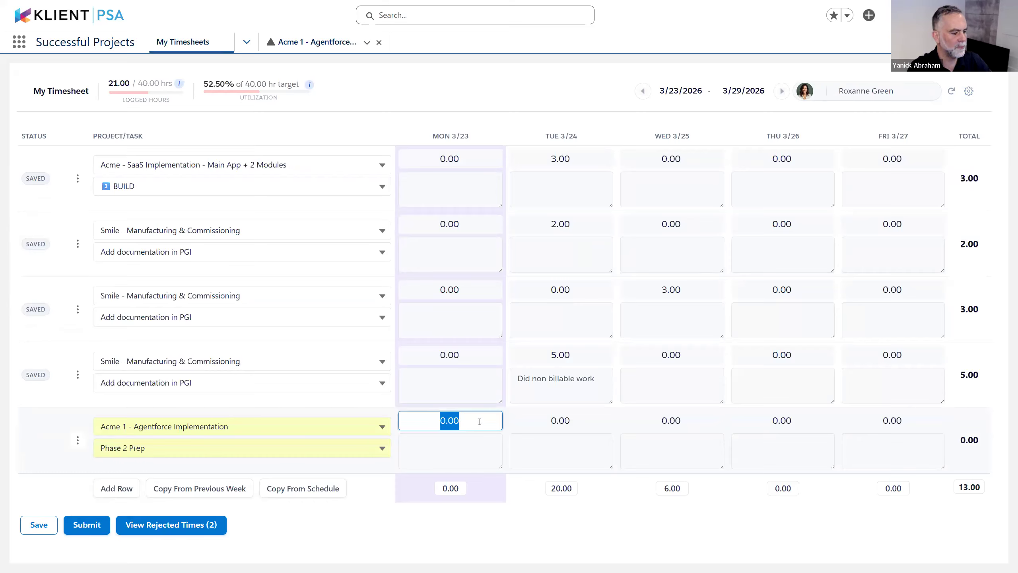
type("2")
left_click(474, 448)
type("prep")
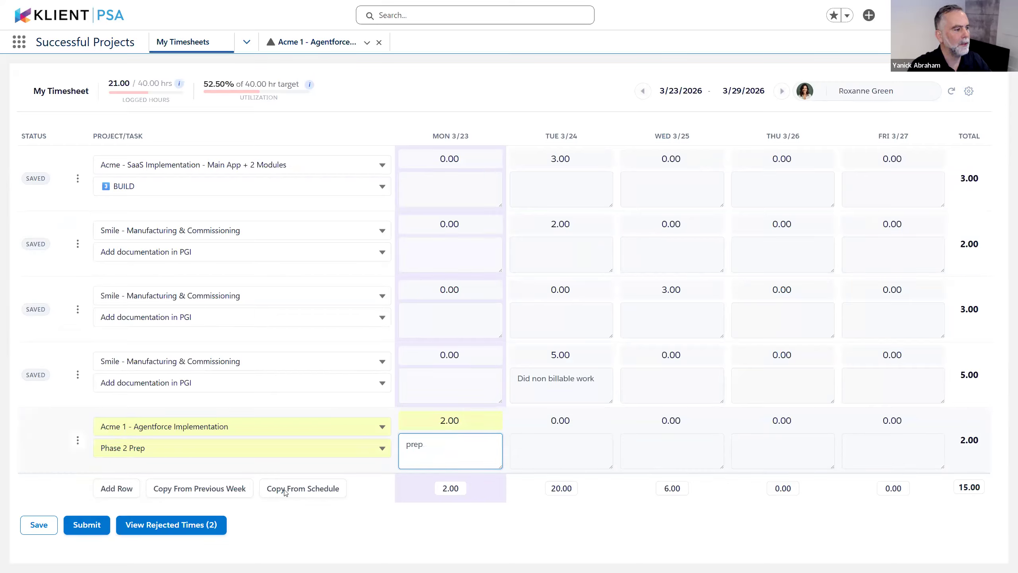
left_click(39, 524)
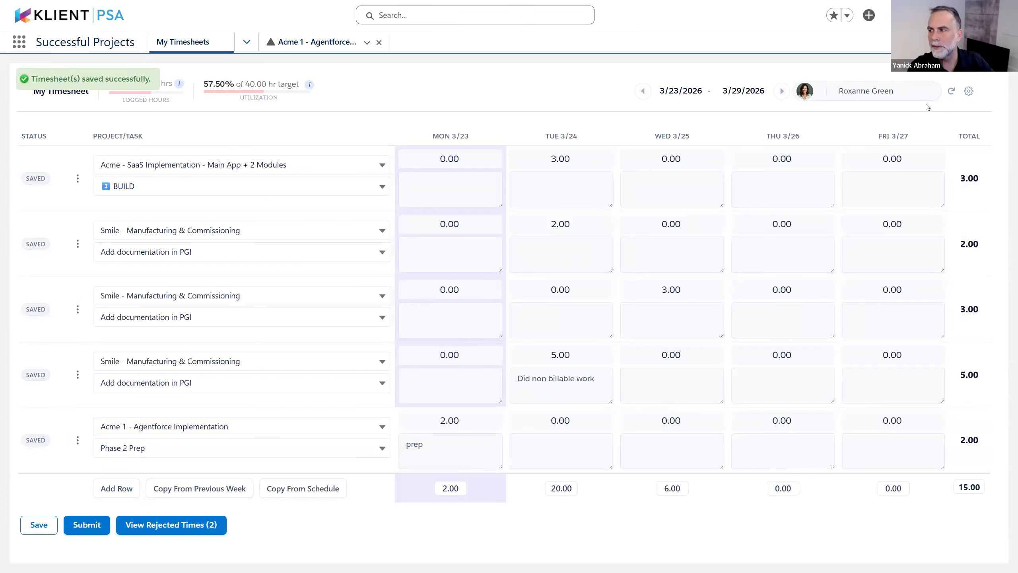
Step: Turn off Comments Mode and show the Calendar integration panel in the timesheet view
left_click(968, 91)
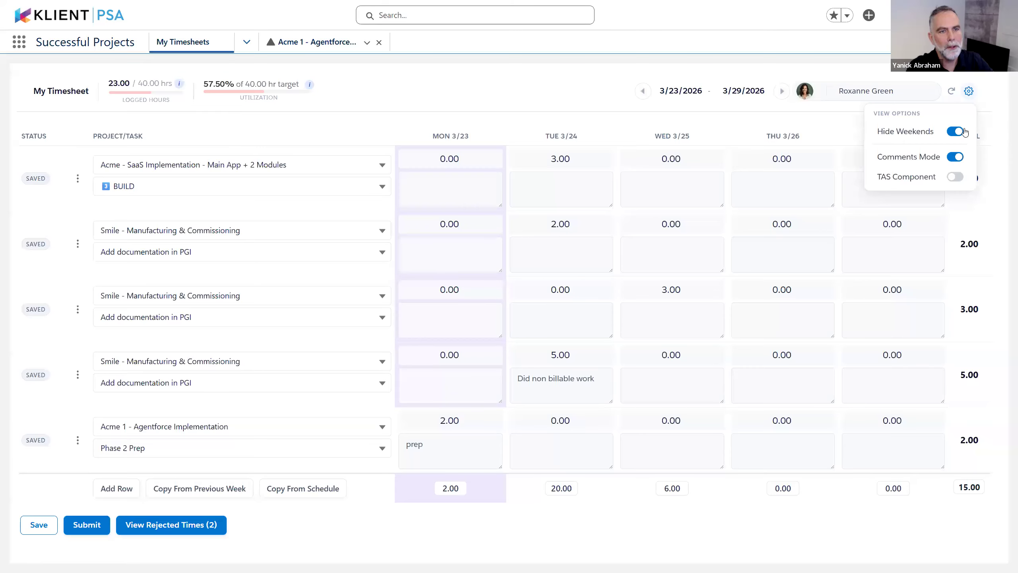
left_click(961, 158)
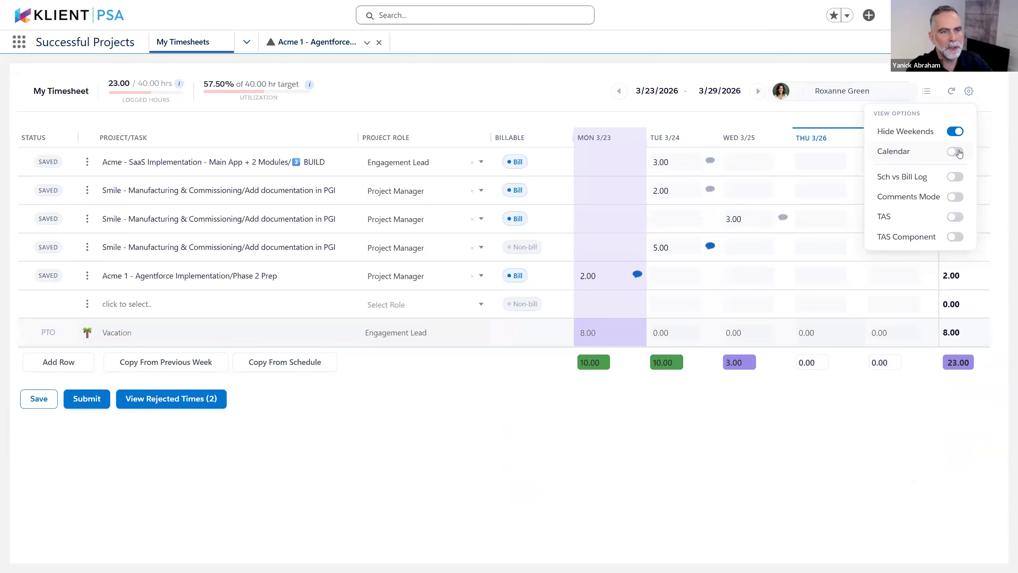
left_click(956, 152)
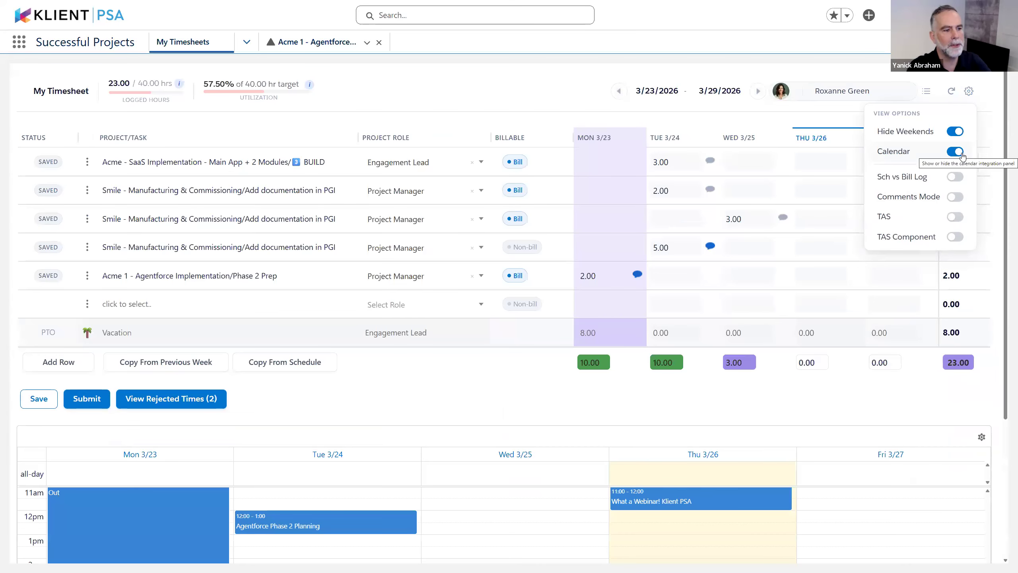
Step: Add Tuesday's Agentforce Phase 2 Planning calendar event to the timesheet under Acme 1 - Agentforce Implementation, task Phase 2 Prep
key("ctrl+minus")
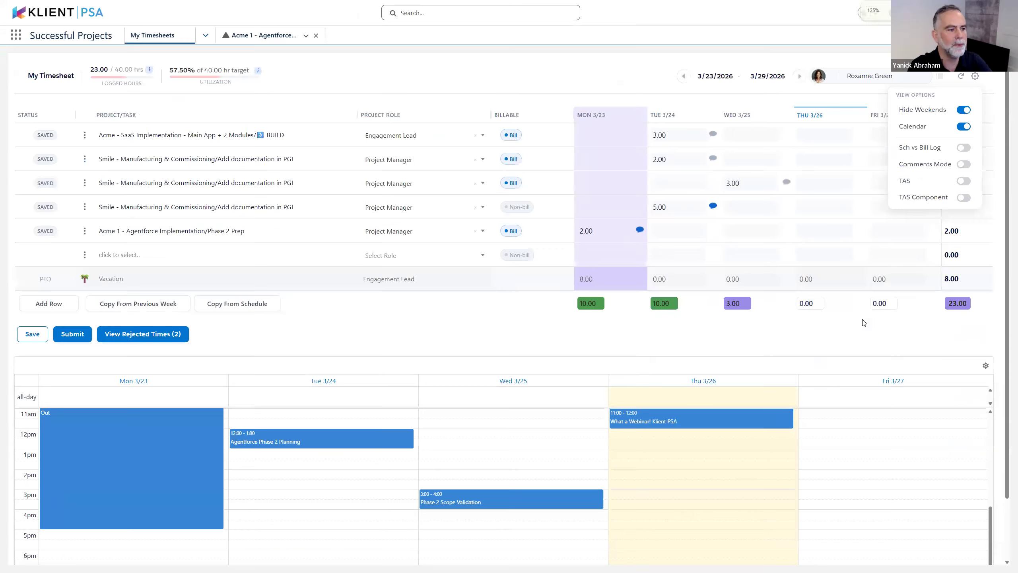
left_click(296, 441)
left_click(368, 465)
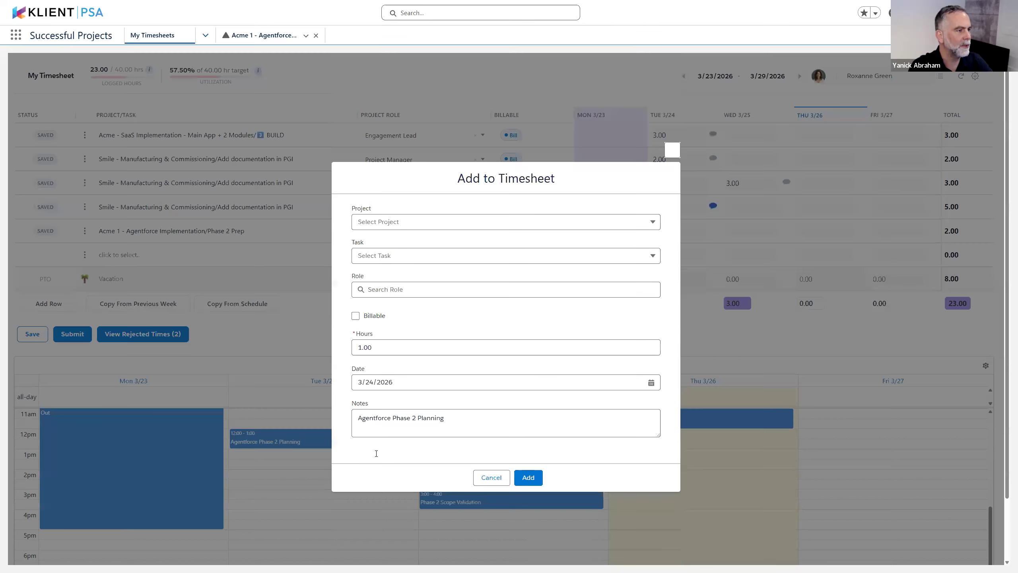
left_click(396, 224)
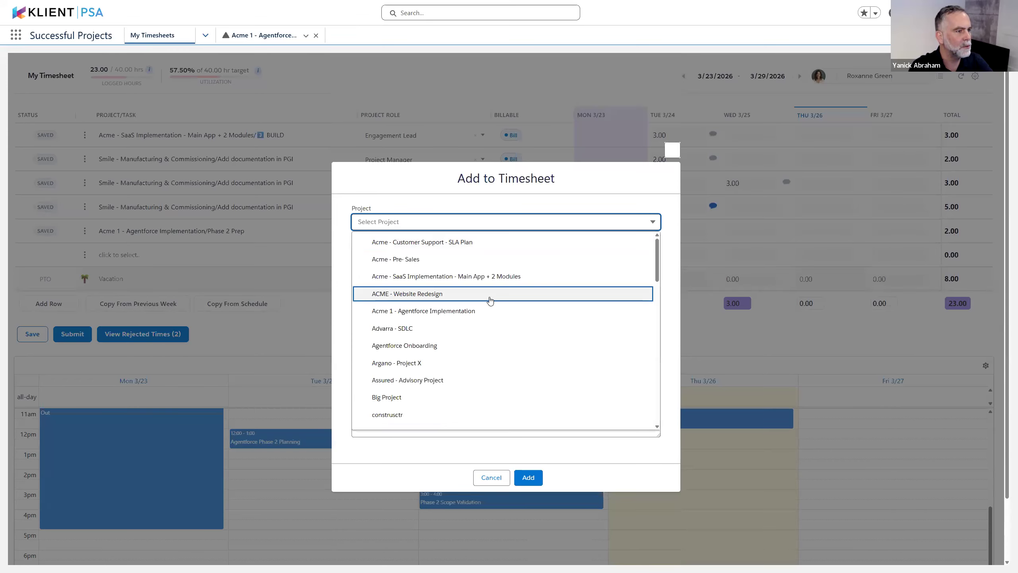
left_click(456, 313)
left_click(405, 258)
scroll(450, 349, "down", 5)
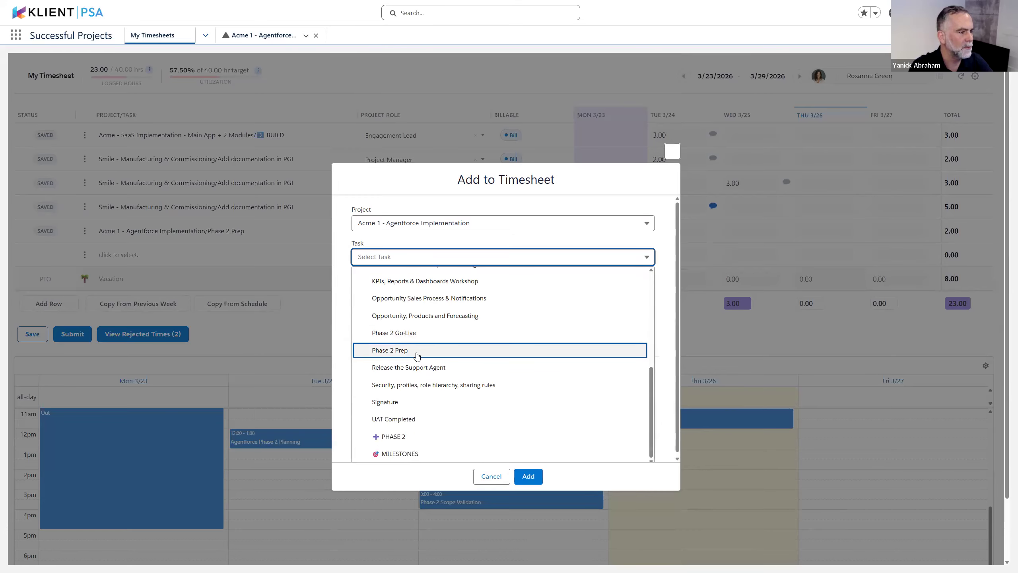
left_click(445, 348)
left_click(529, 477)
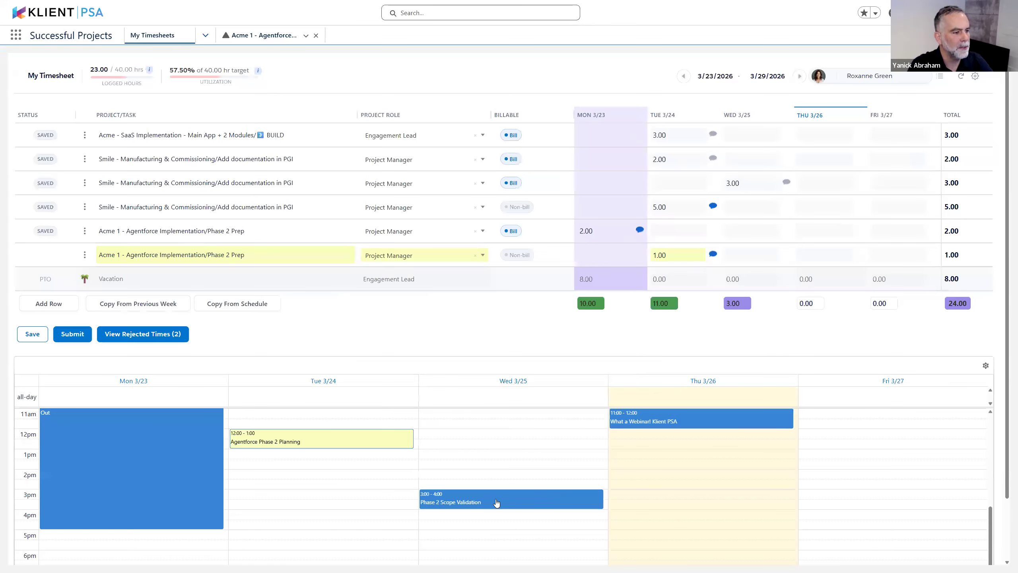
Step: Add Wednesday's Phase 2 Scope Validation calendar event to the timesheet under Acme 1 - Agentforce Implementation, task Phase 2 Prep
mouse_move(494, 501)
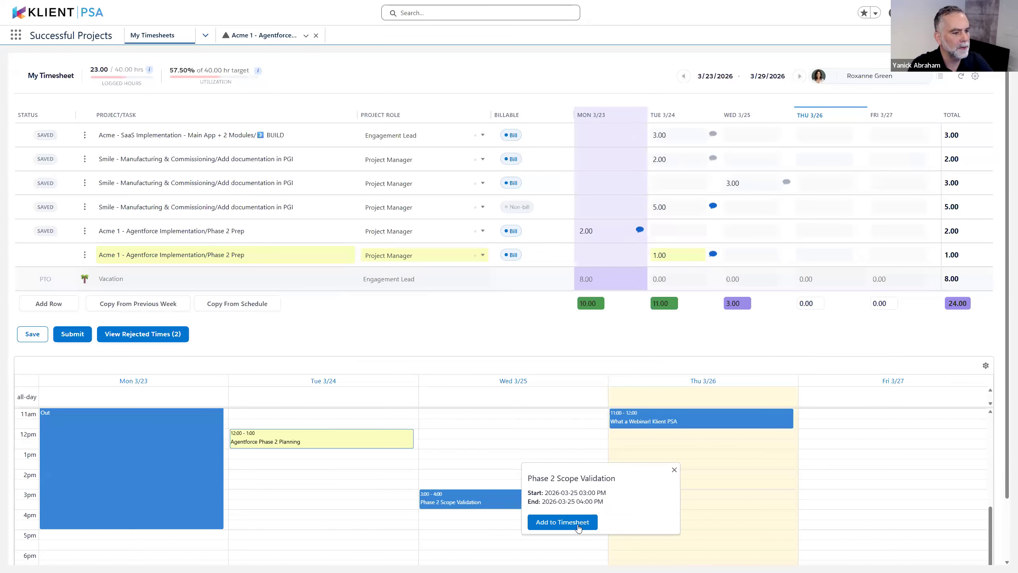
left_click(579, 522)
left_click(386, 222)
left_click(453, 317)
left_click(419, 256)
scroll(441, 325, "down", 5)
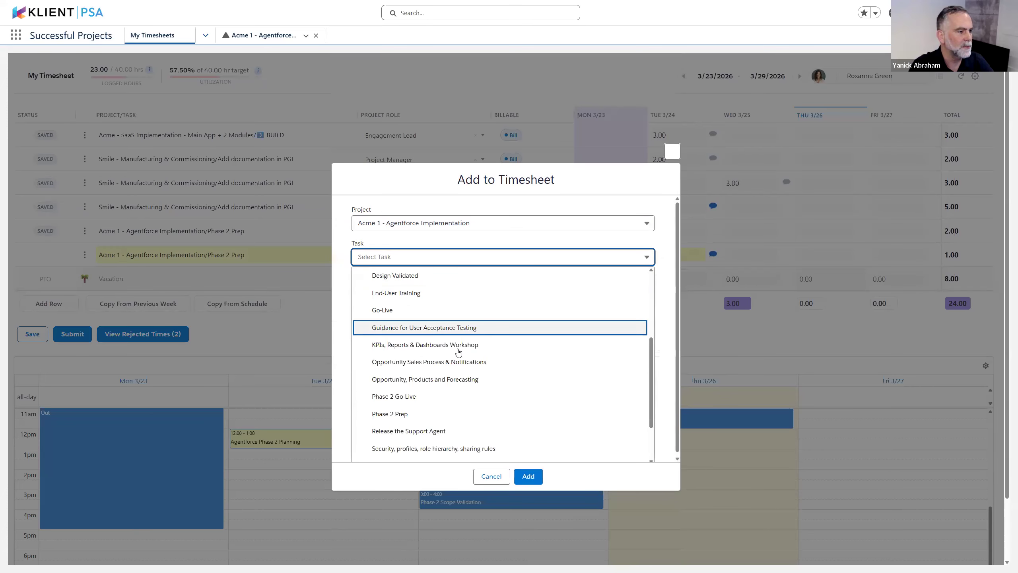
left_click(435, 397)
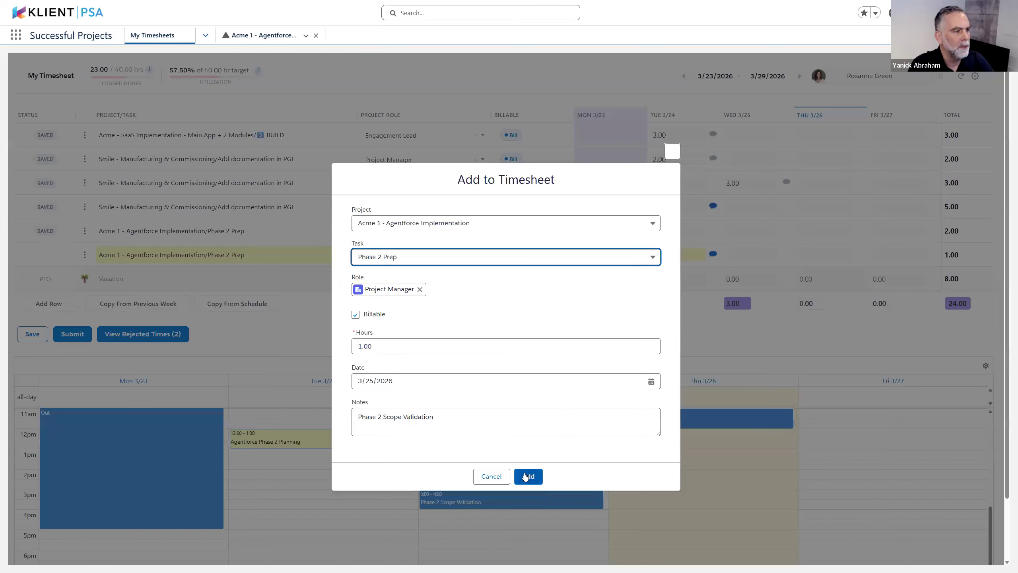
left_click(529, 476)
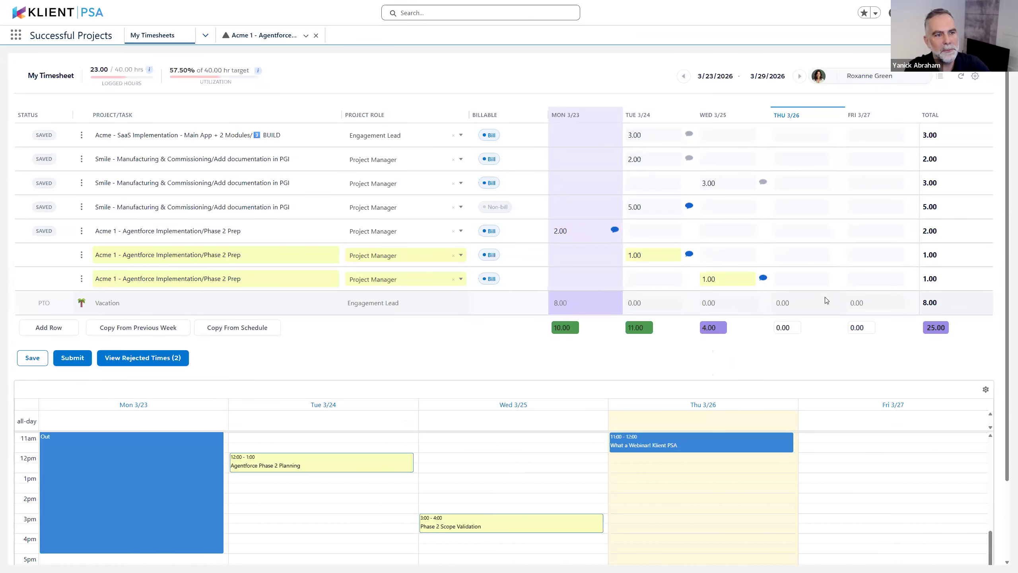
Step: Group the timesheet rows by project and task and collapse all the groups
key("ctrl+plus")
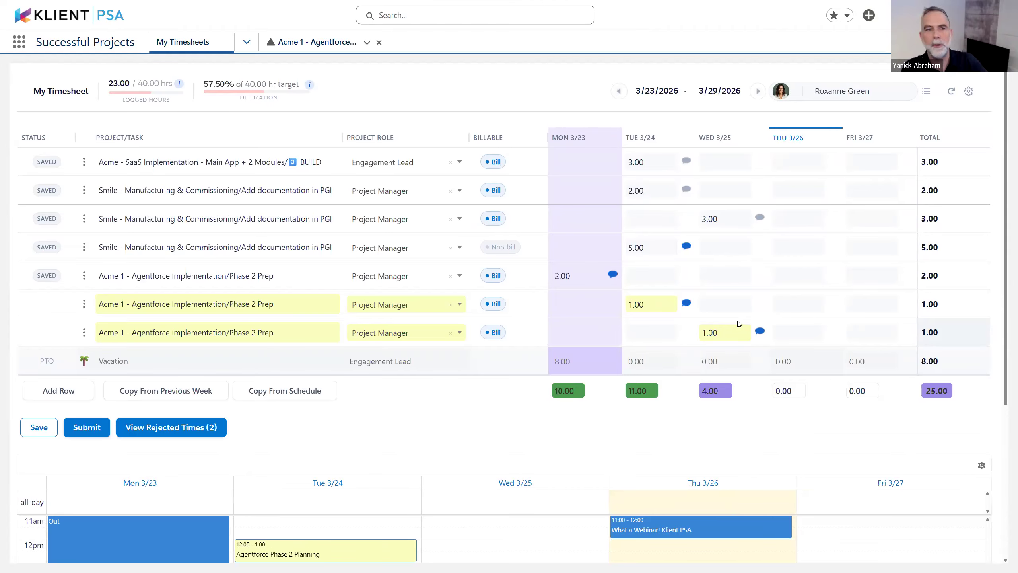
left_click(928, 92)
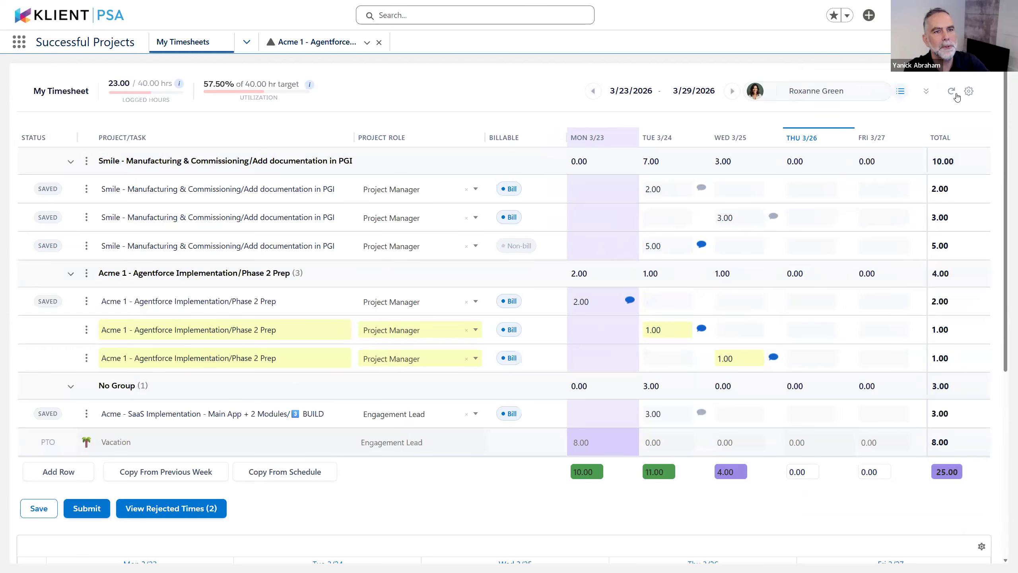
left_click(924, 93)
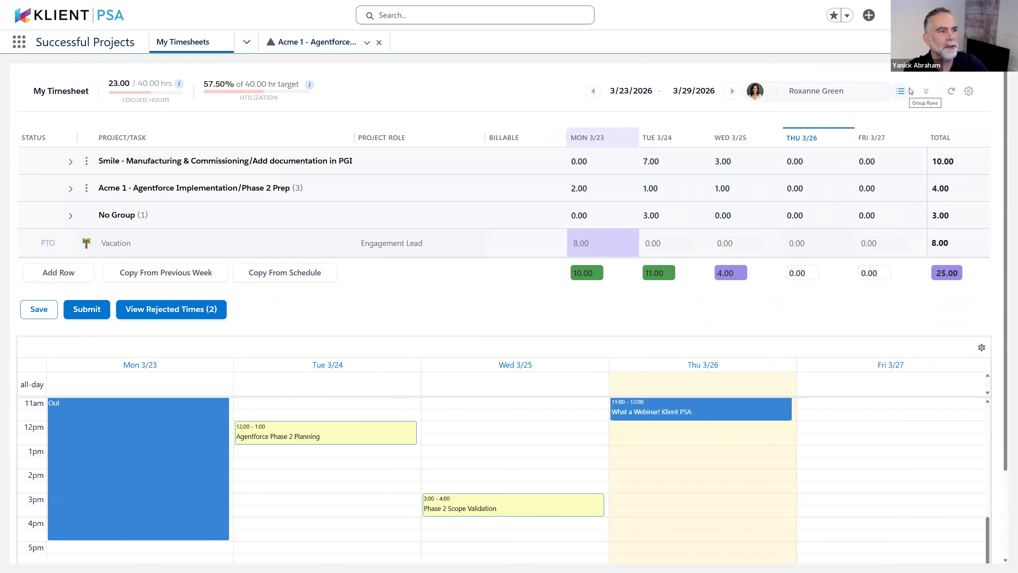
Step: Hide the Calendar panel from the timesheet view
left_click(969, 92)
left_click(955, 151)
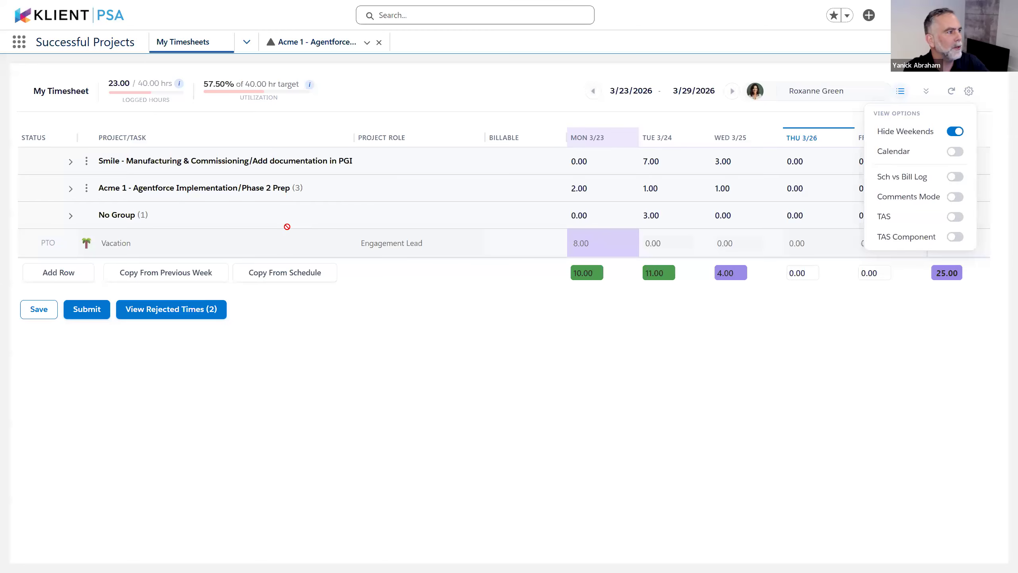
Step: Expand the Acme 1 - Agentforce Implementation/Phase 2 Prep group to check its entries, collapse it again, and expand all groups
left_click(70, 188)
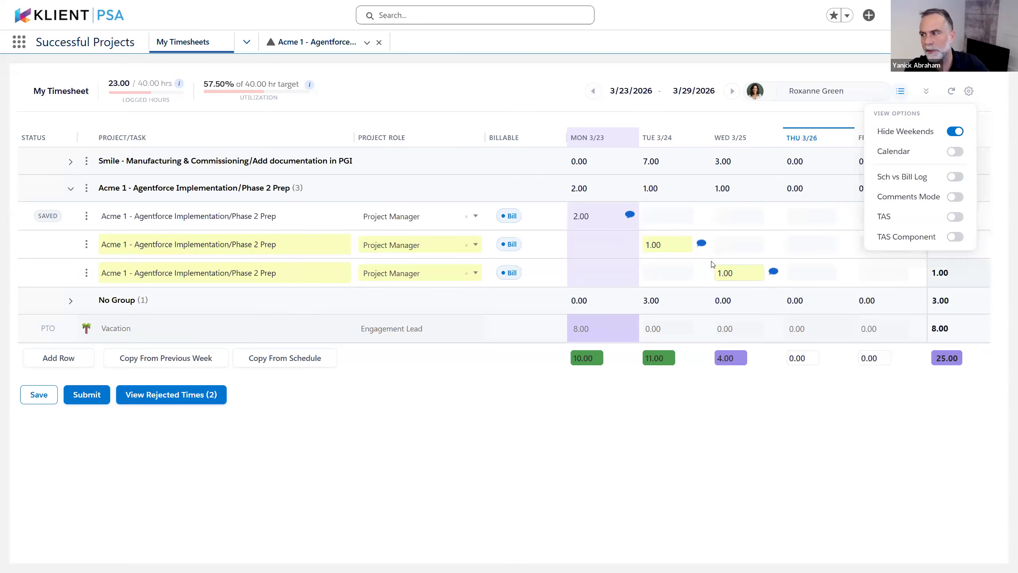
left_click(70, 188)
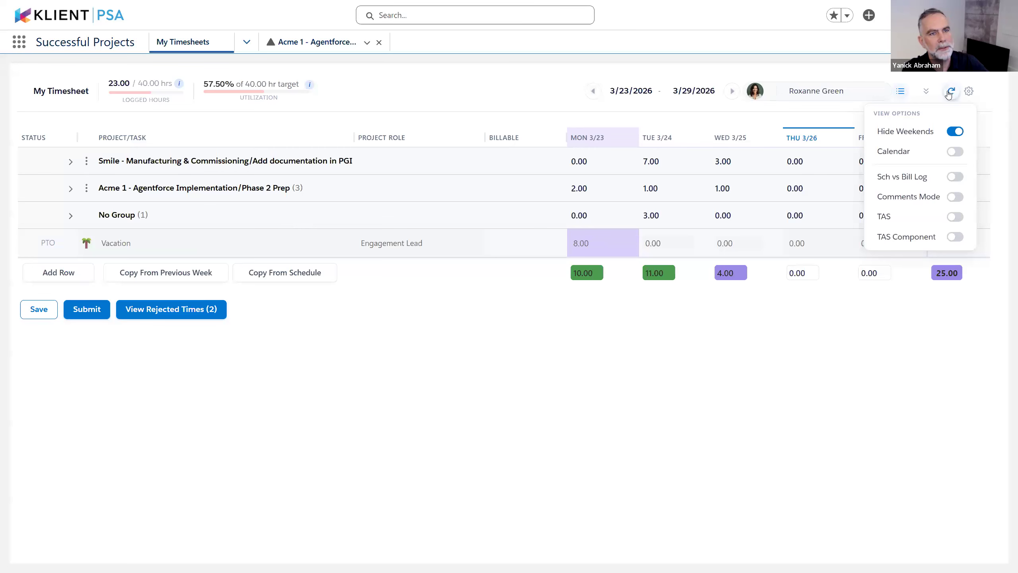
left_click(926, 92)
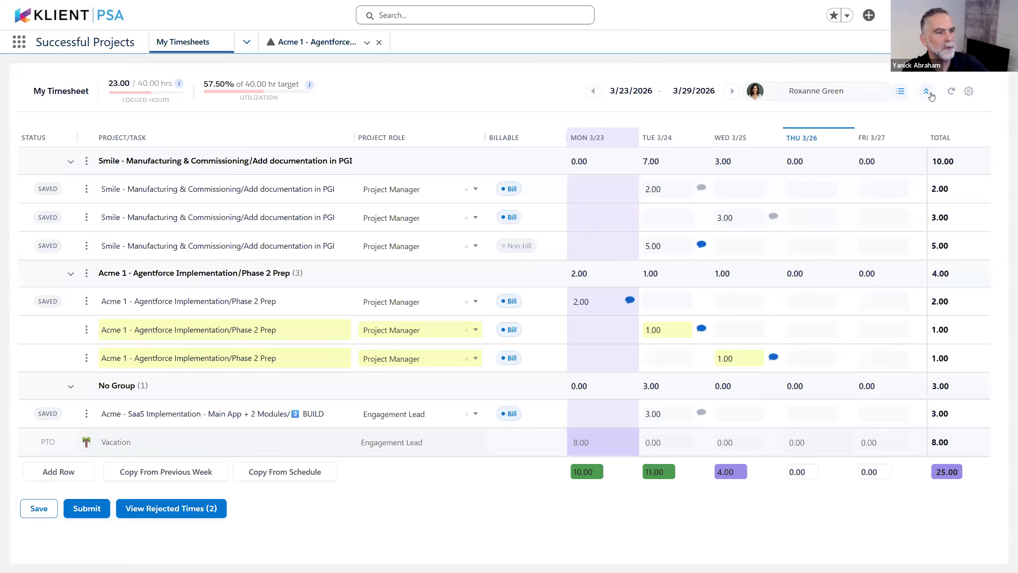